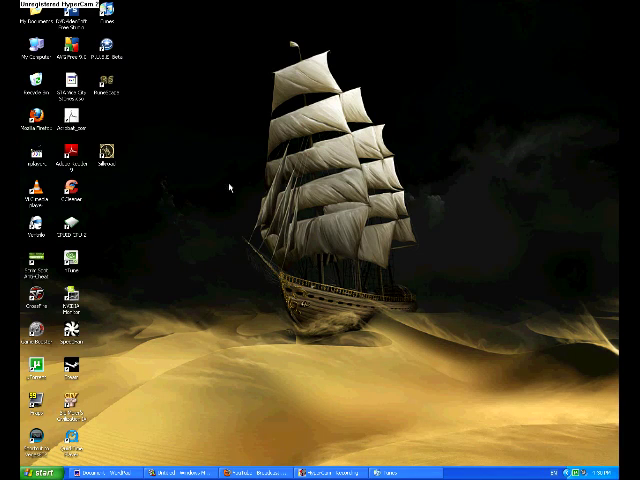
Launch iTunes from its desktop shortcut to show the empty Music library.
left_click_drag(229, 229, 271, 179)
left_click(386, 472)
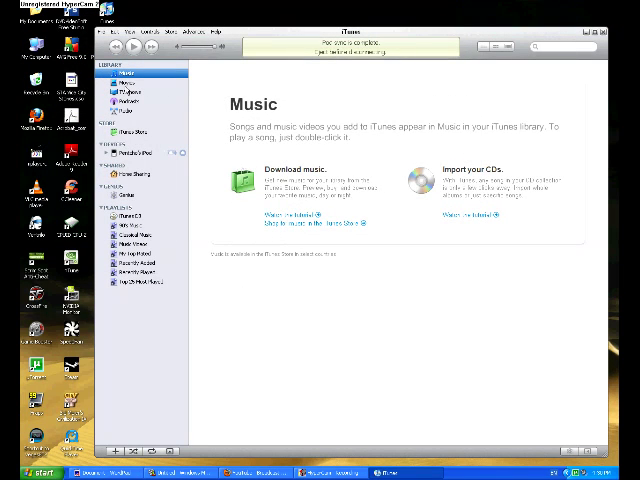
Browse Movies, Podcasts, Radio and Music, then view the connected iPod's summary page.
left_click(128, 83)
left_click(128, 101)
left_click(128, 110)
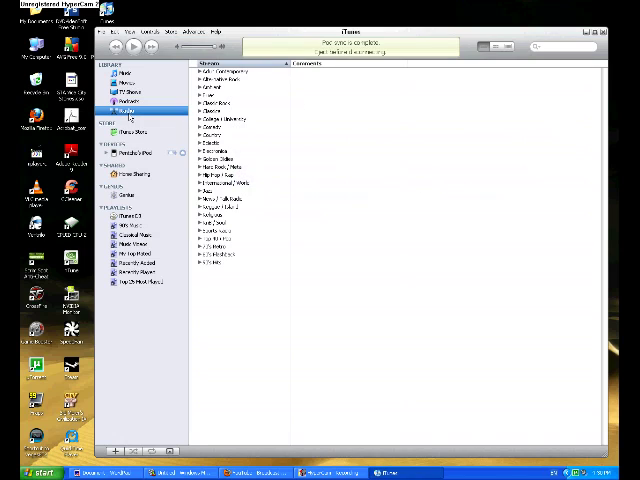
left_click(126, 74)
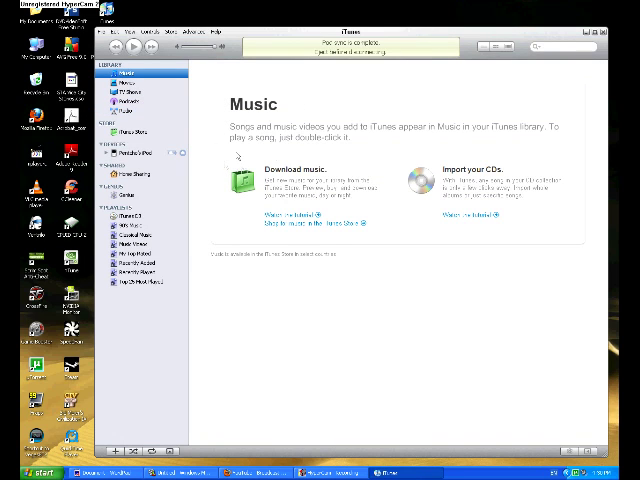
left_click(140, 153)
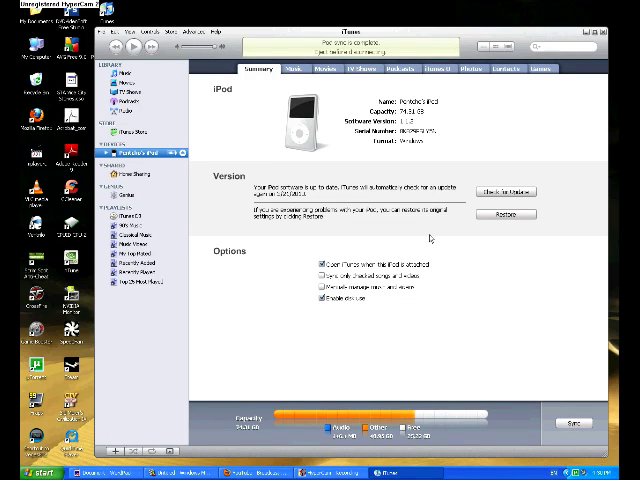
Minimize iTunes and open My Computer, moving its window up and right.
left_click(590, 35)
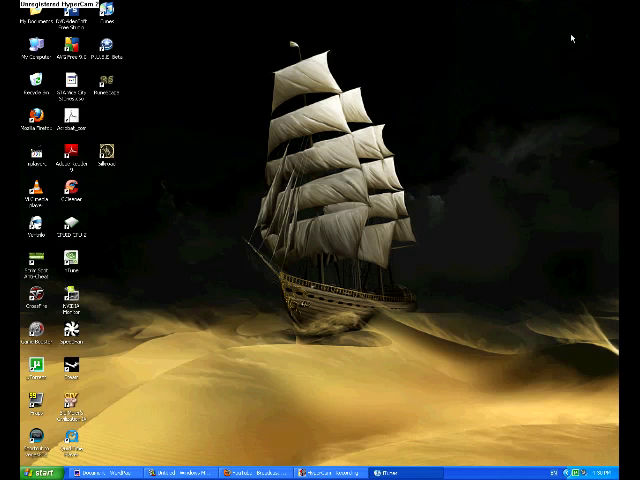
left_click(40, 472)
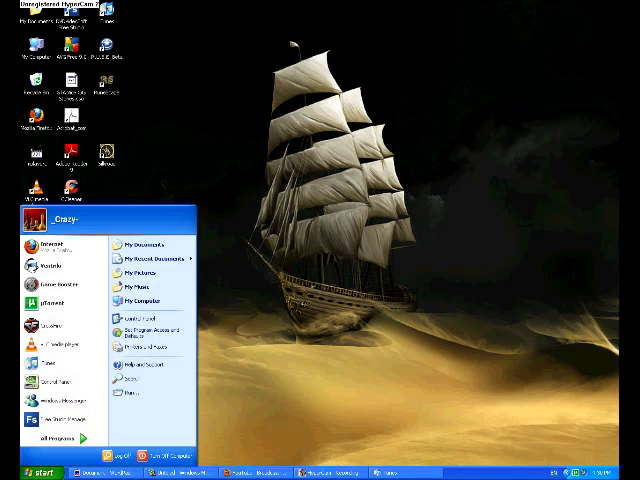
left_click(148, 301)
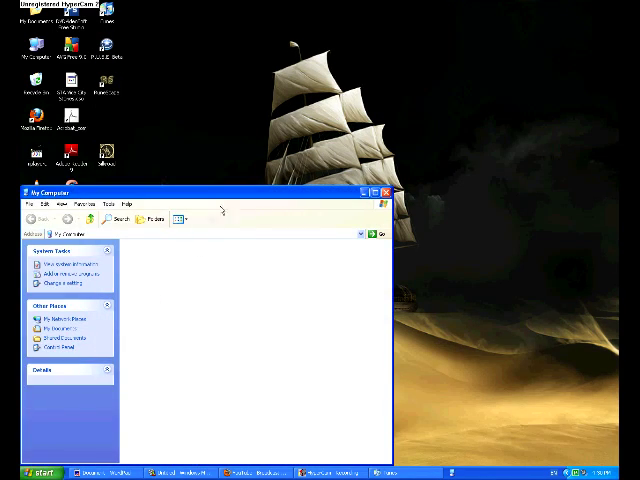
left_click_drag(233, 195, 344, 80)
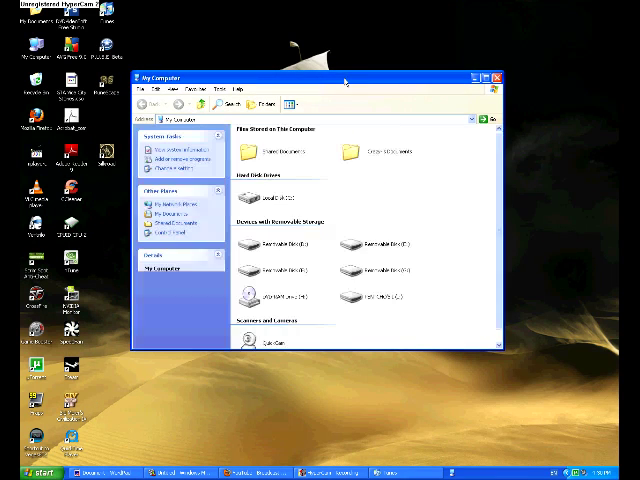
Open removable drive F: and show its folders in Details view.
double_click(378, 298)
left_click(296, 104)
left_click(300, 147)
Enable 'Show hidden files and folders' in Folder Options' View settings and apply it.
left_click(219, 88)
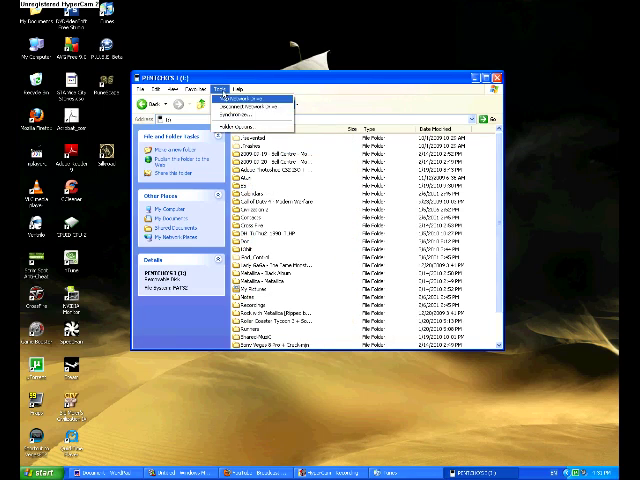
left_click(245, 98)
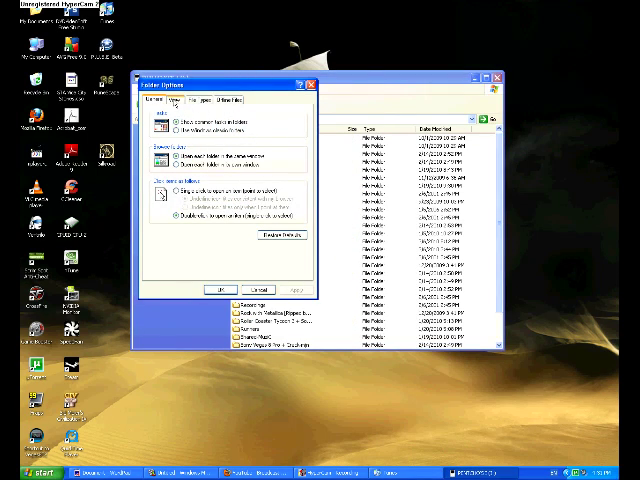
left_click(311, 84)
left_click(217, 89)
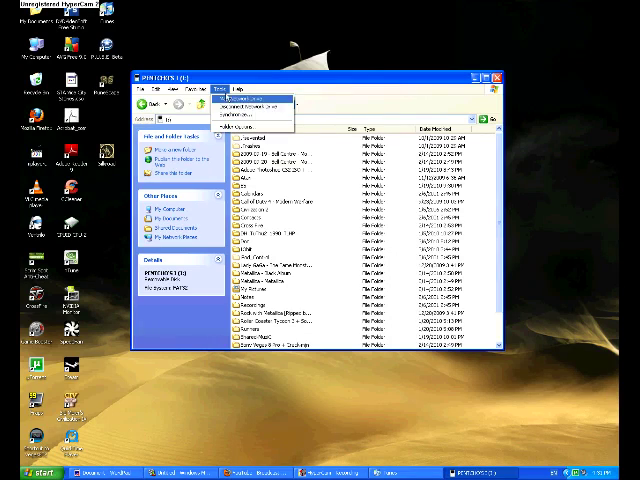
left_click(236, 106)
left_click(176, 100)
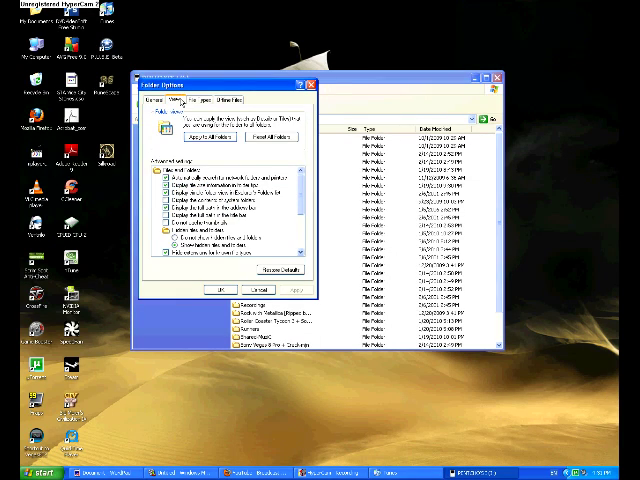
scroll(225, 210, "down", 3)
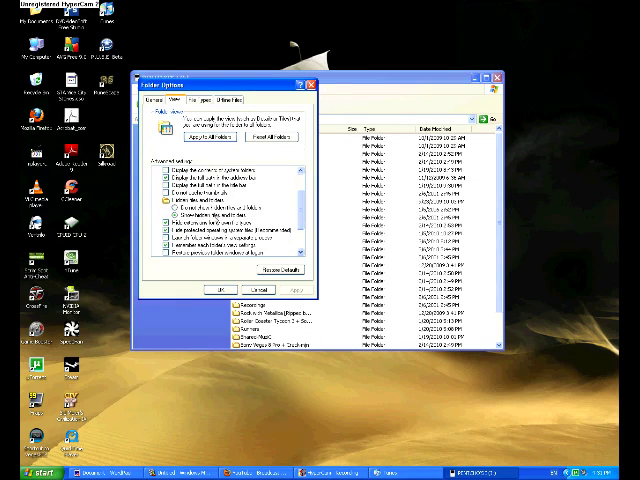
left_click(176, 214)
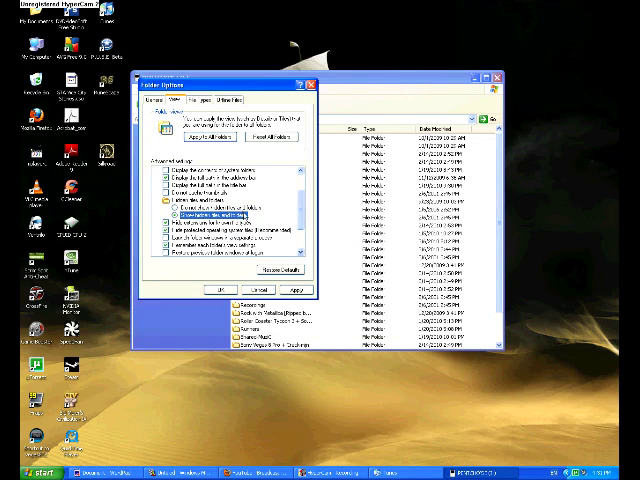
left_click(296, 290)
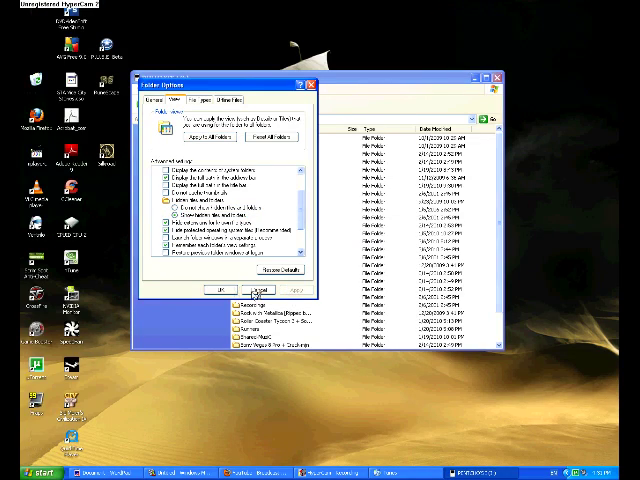
left_click(220, 290)
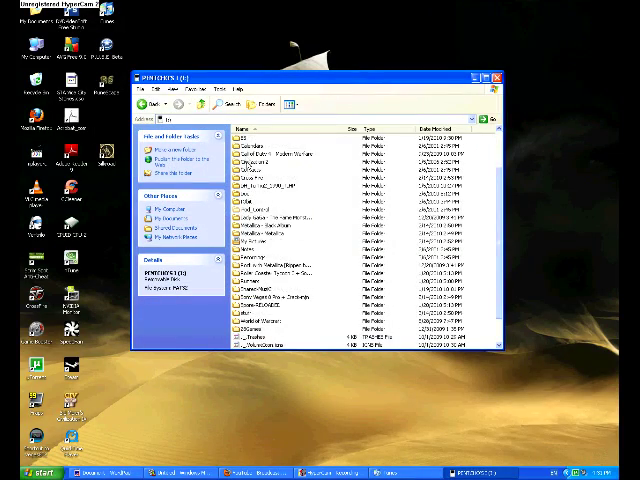
scroll(320, 240, "down", 3)
Open the hidden iPod_Control folder and its Music folder.
left_click(250, 185)
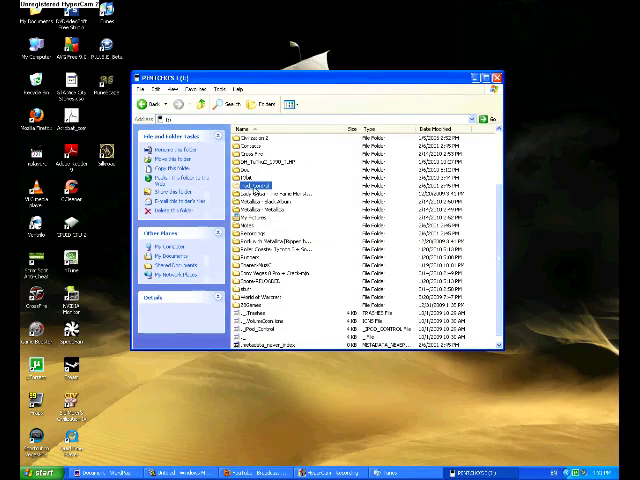
double_click(250, 186)
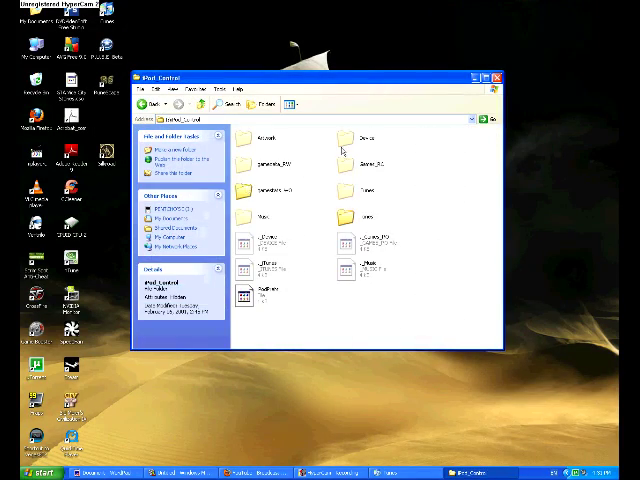
left_click_drag(344, 137, 280, 342)
left_click(263, 215)
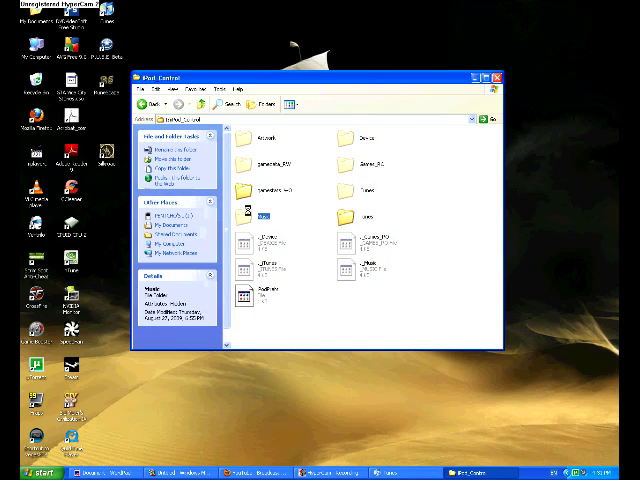
double_click(263, 215)
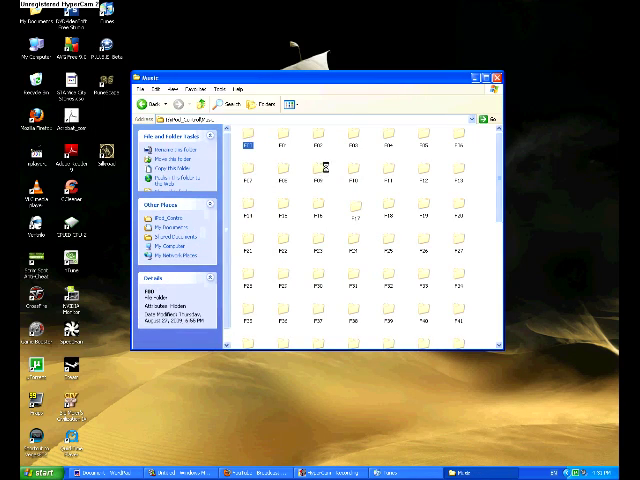
Preview folder F00's songs, return to Music, and move the window aside.
double_click(250, 137)
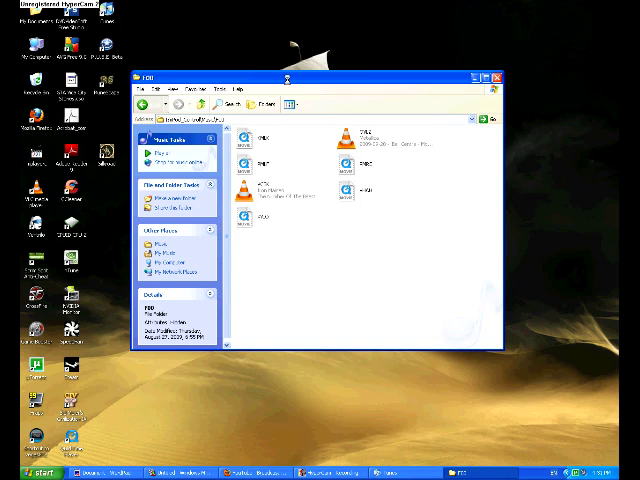
key("BackSpace")
left_click_drag(287, 79, 402, 99)
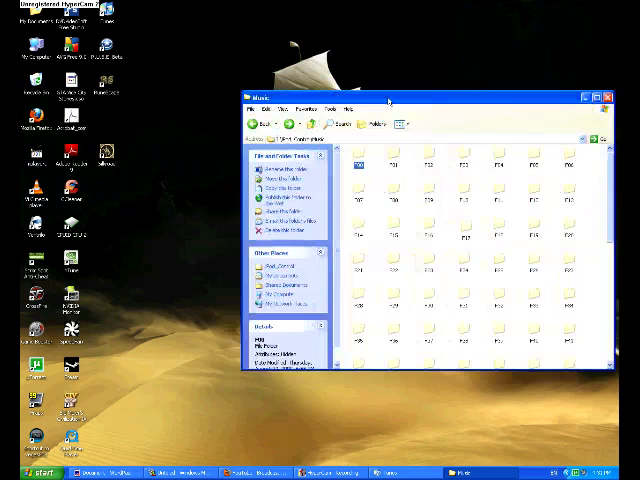
right_click(178, 82)
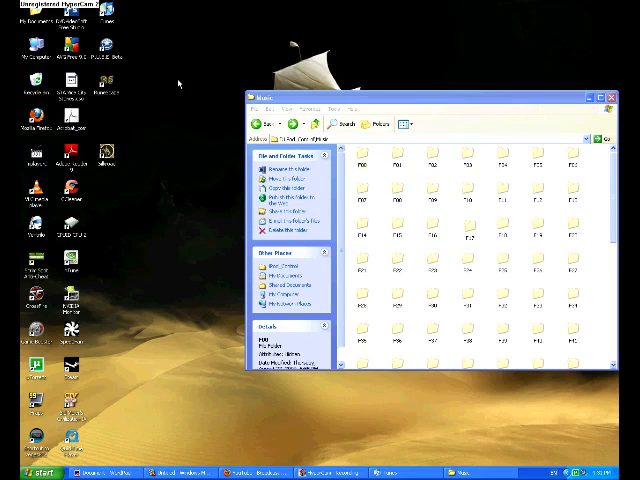
Create a desktop folder 'music' and copy three iPod F subfolders into it.
left_click(272, 142)
double_click(176, 82)
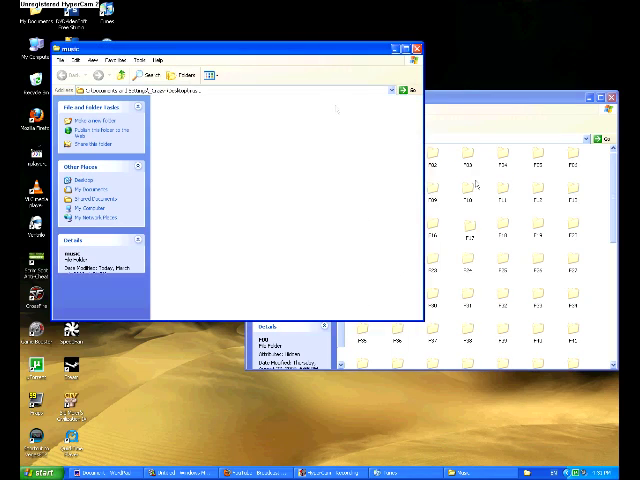
mouse_move(415, 163)
left_mouse_down()
mouse_move(355, 175)
mouse_move(205, 150)
left_mouse_up()
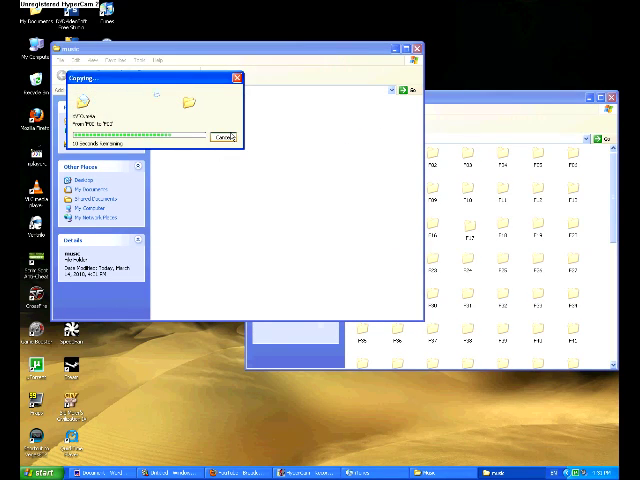
left_click(450, 175)
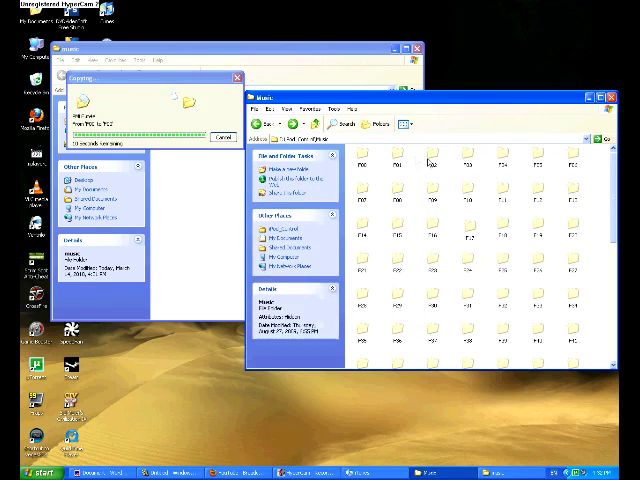
left_click(185, 188)
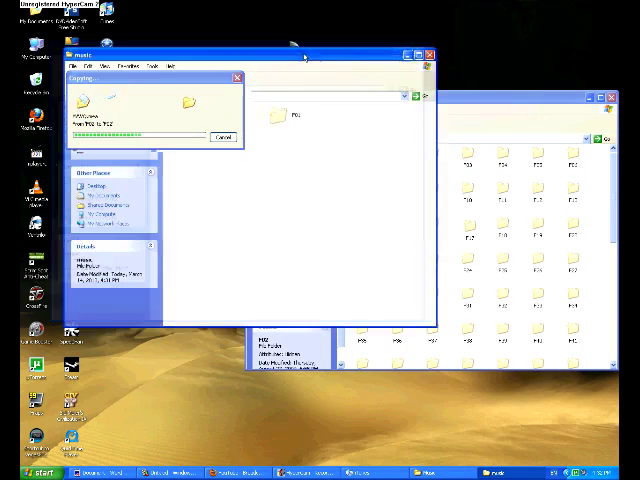
left_click(611, 98)
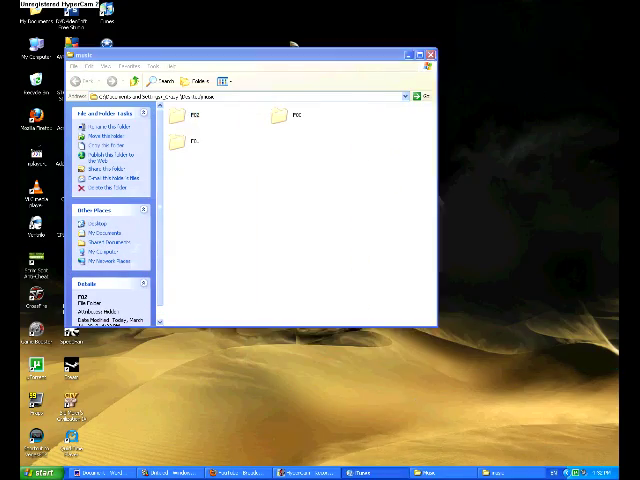
Move iTunes right and show its Music library beside the desktop music folder.
left_click(425, 472)
left_click_drag(350, 31, 465, 25)
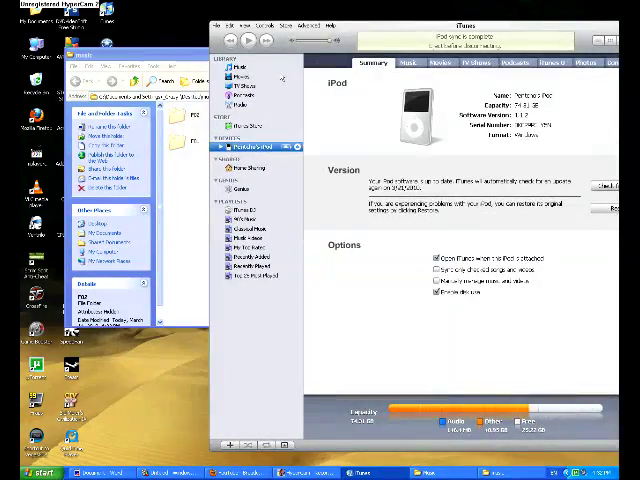
left_click(243, 73)
left_click(180, 120)
Drag the four songs from subfolder F02 into the iTunes library.
double_click(280, 117)
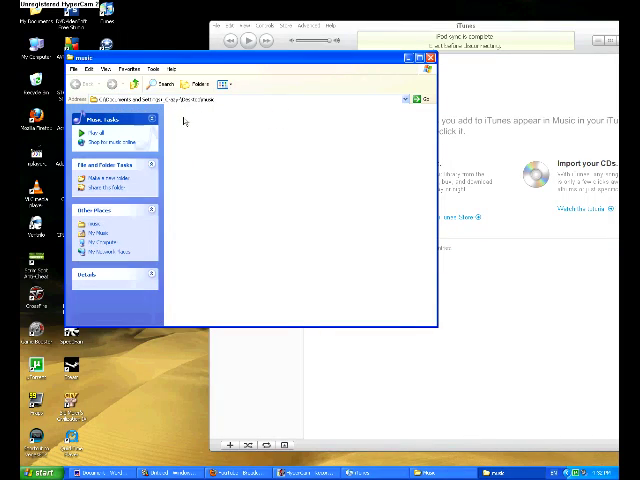
left_click_drag(310, 175, 177, 120)
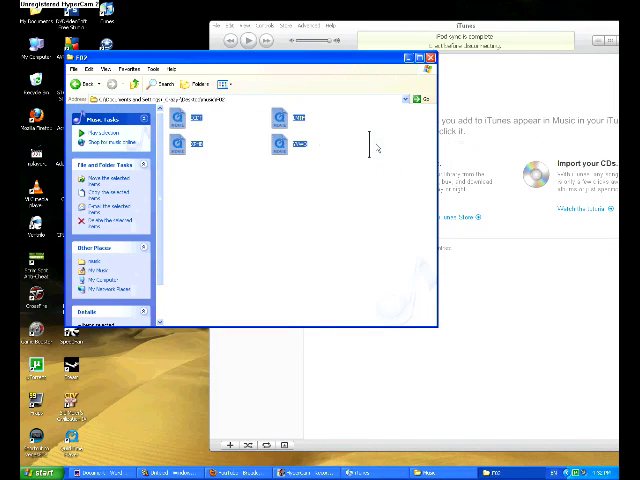
left_click_drag(375, 147, 481, 141)
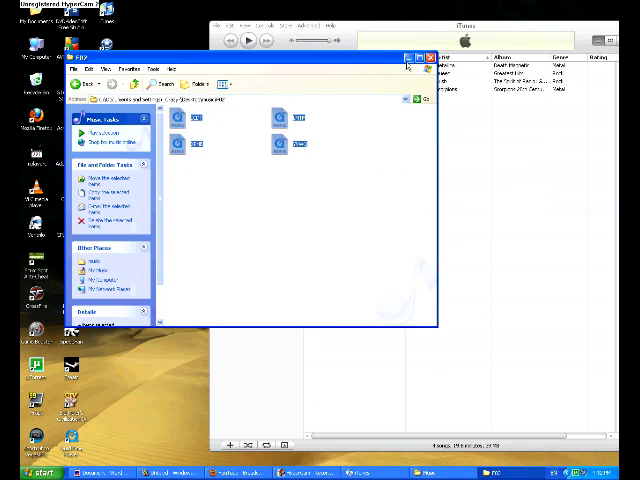
left_click_drag(300, 57, 300, 150)
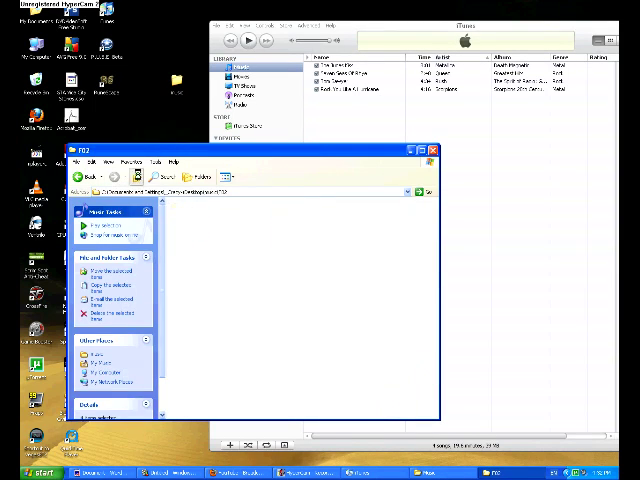
Add the songs from subfolders F01 and F03 to the iTunes library.
left_click(88, 176)
double_click(180, 210)
mouse_move(300, 295)
left_mouse_down()
mouse_move(185, 230)
mouse_move(330, 100)
left_mouse_up()
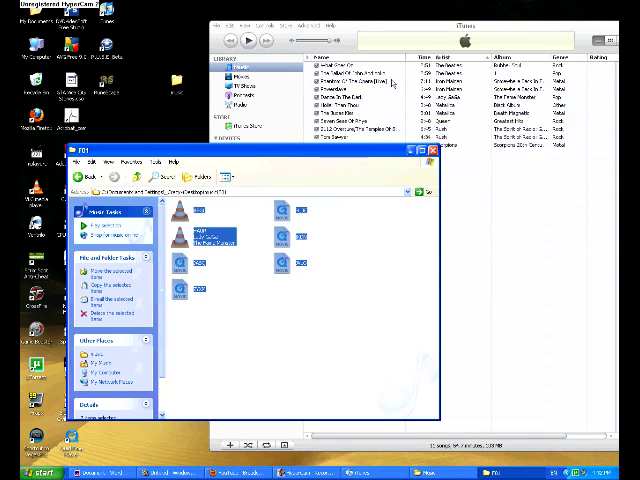
left_click(88, 176)
double_click(283, 212)
mouse_move(292, 310)
left_mouse_down()
mouse_move(190, 215)
mouse_move(330, 110)
left_mouse_up()
left_click_drag(230, 152, 170, 238)
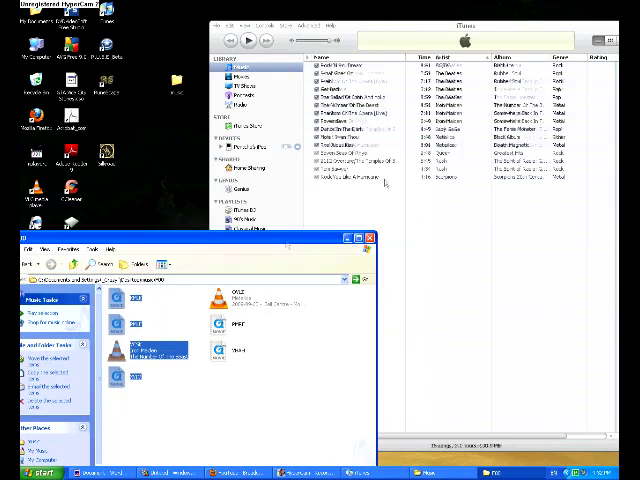